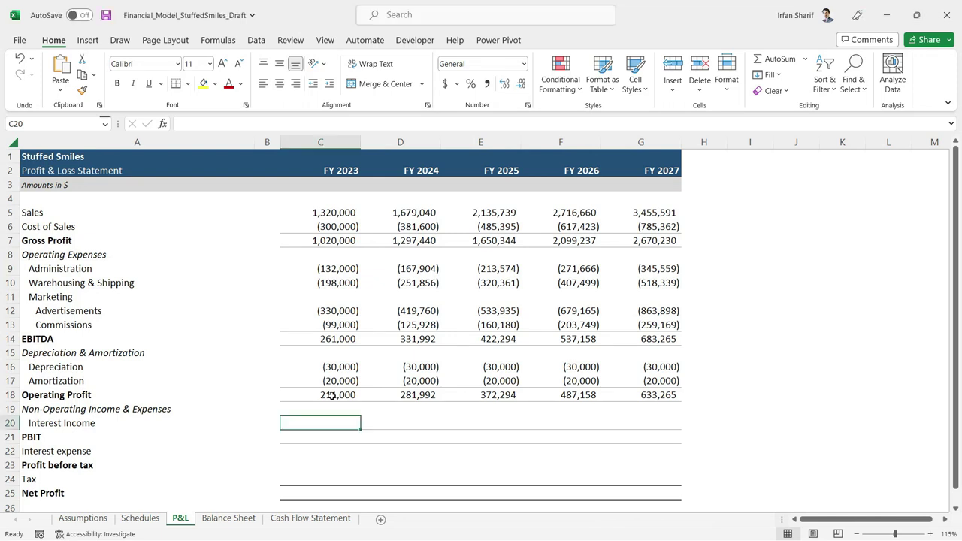
pyautogui.press('Down')
pyautogui.press('Down')
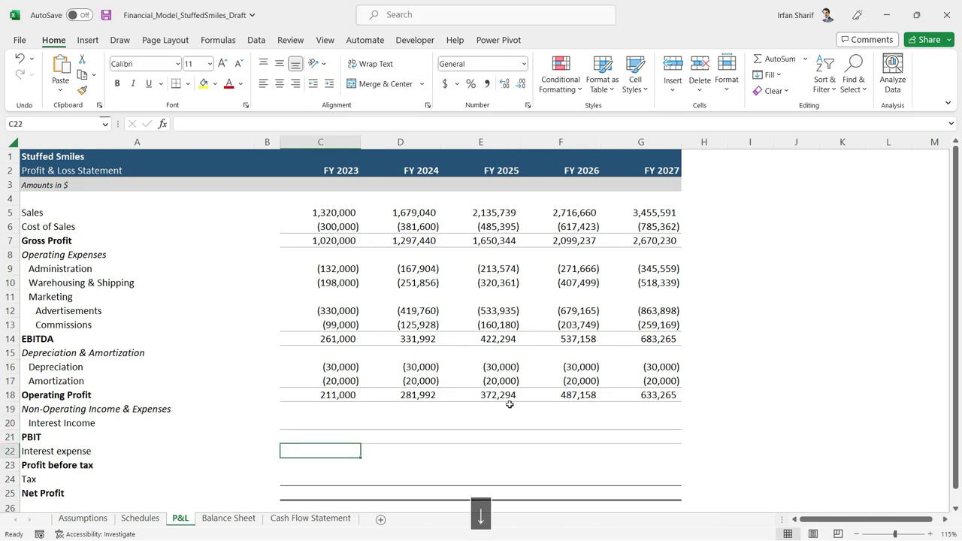